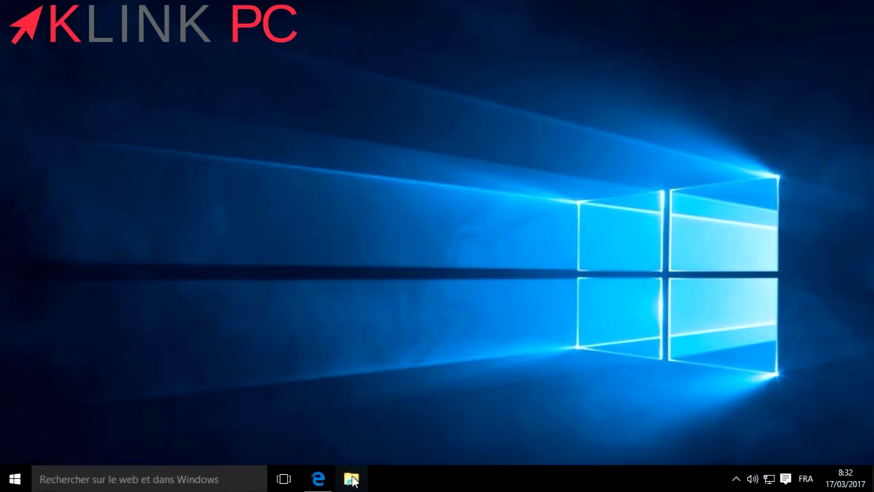
Open the computer management console for Ce PC from File Explorer.
left_click(352, 479)
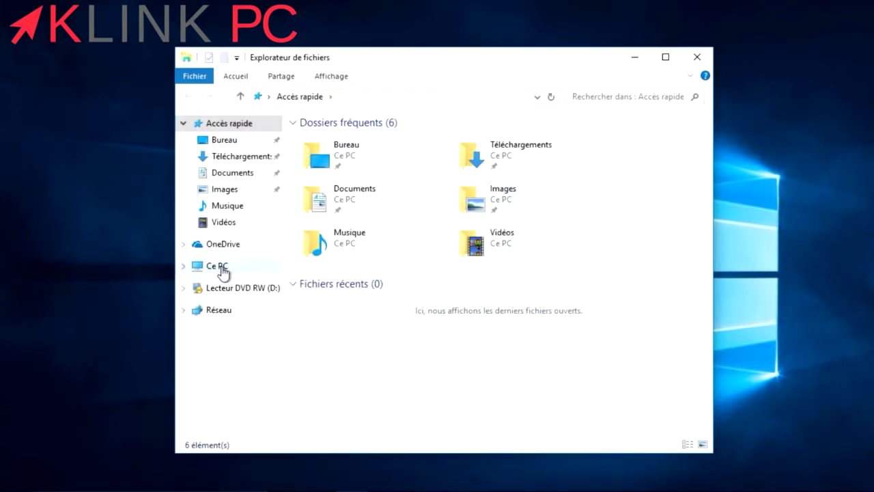
right_click(222, 271)
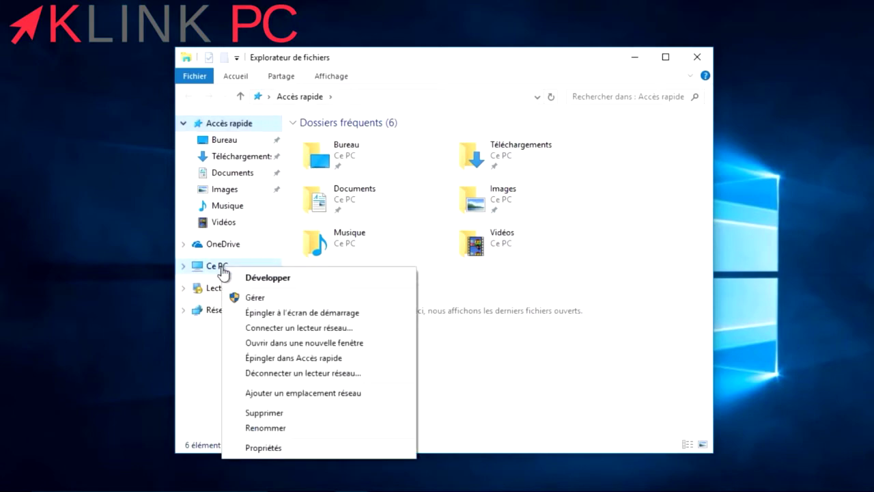
left_click(257, 297)
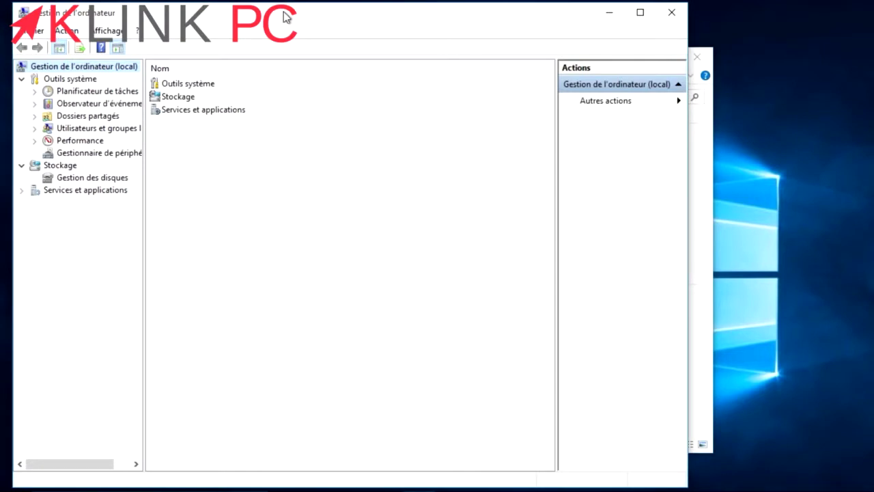
Expand Observateur d'événements and its Journaux Windows folder to list the individual Windows logs.
left_click(43, 106)
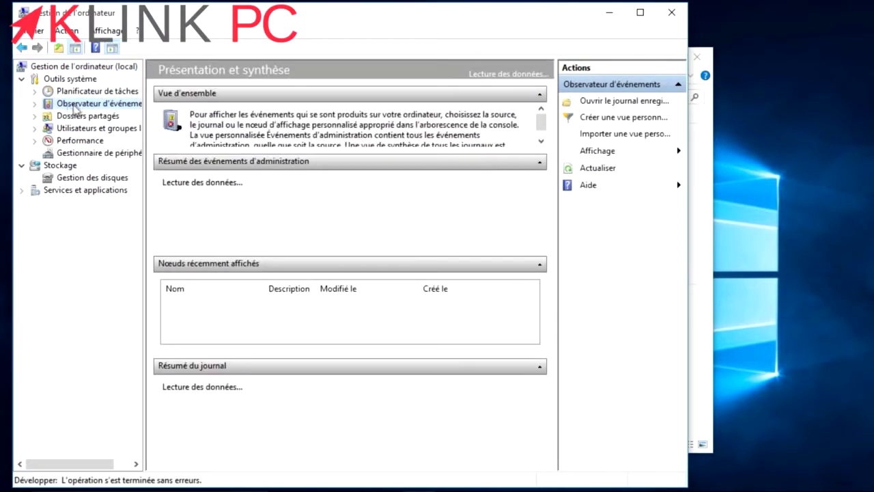
left_click(35, 104)
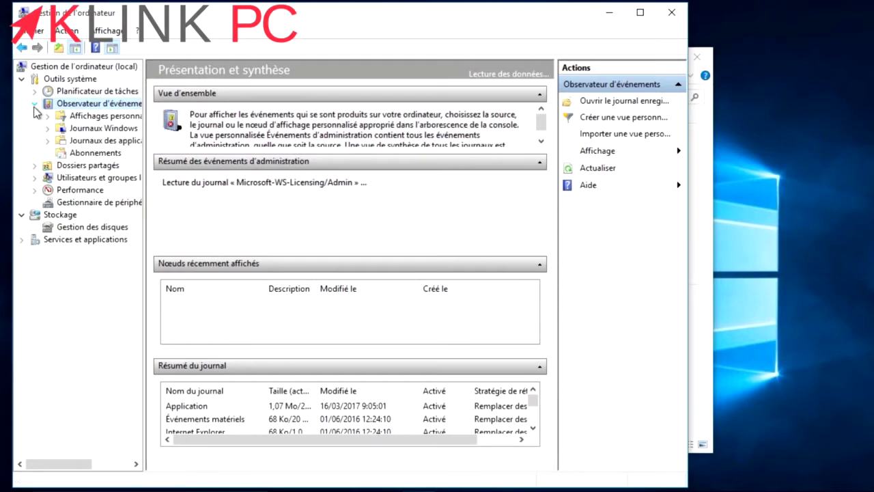
left_click(84, 130)
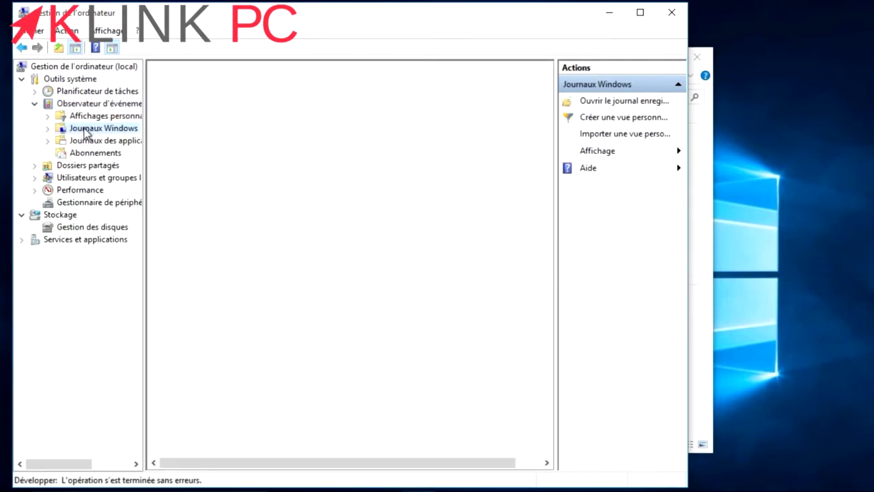
left_click(47, 129)
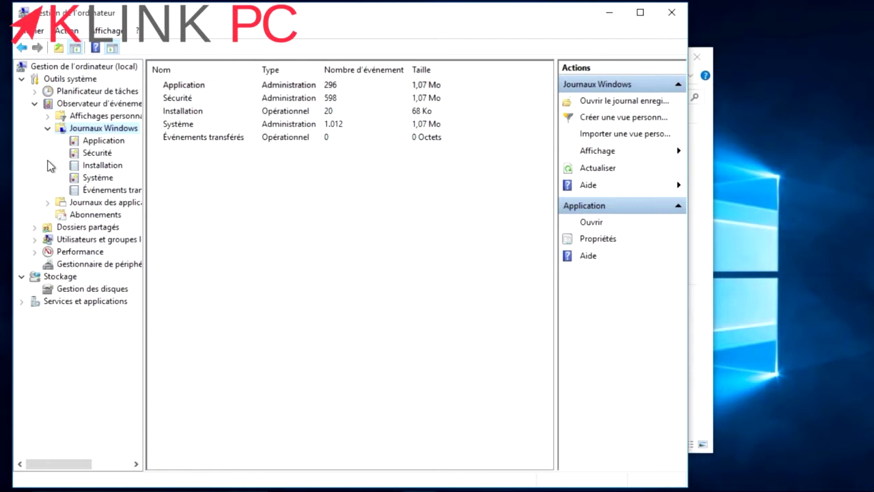
Look through the Application, Sécurité and Installation logs under Journaux Windows.
left_click(109, 144)
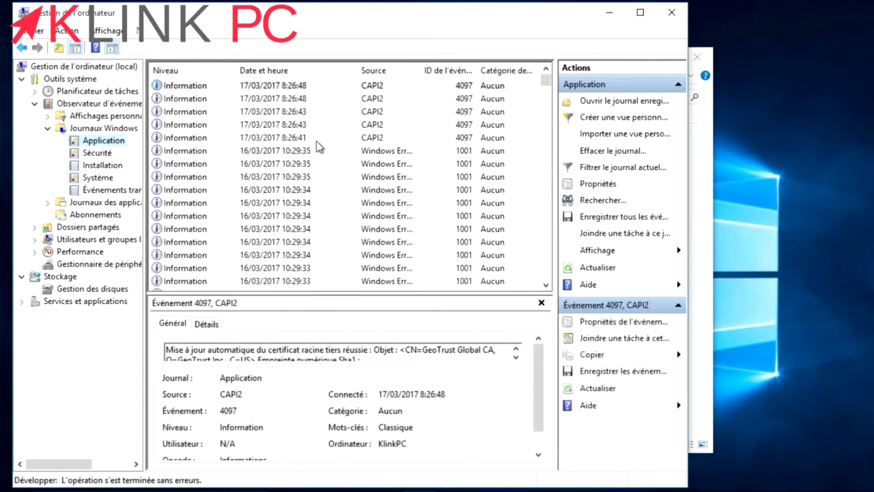
left_click(96, 153)
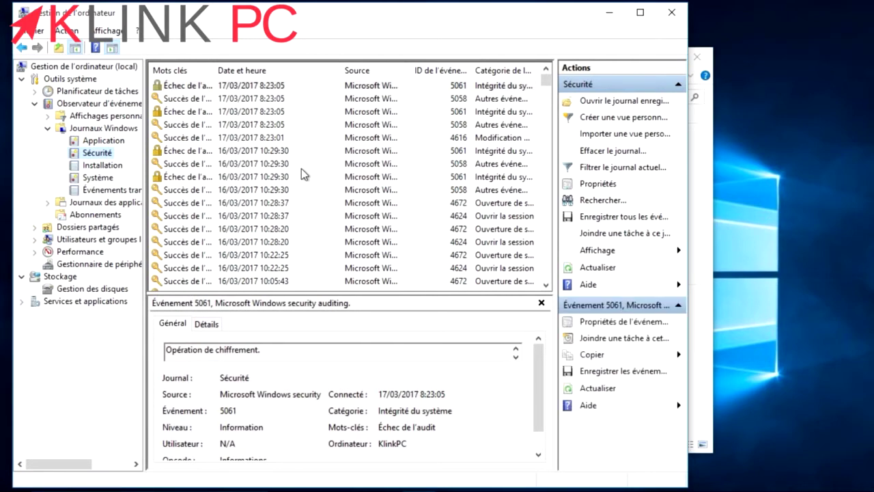
scroll(301, 191, "down", 7)
scroll(295, 204, "up", 7)
left_click(102, 166)
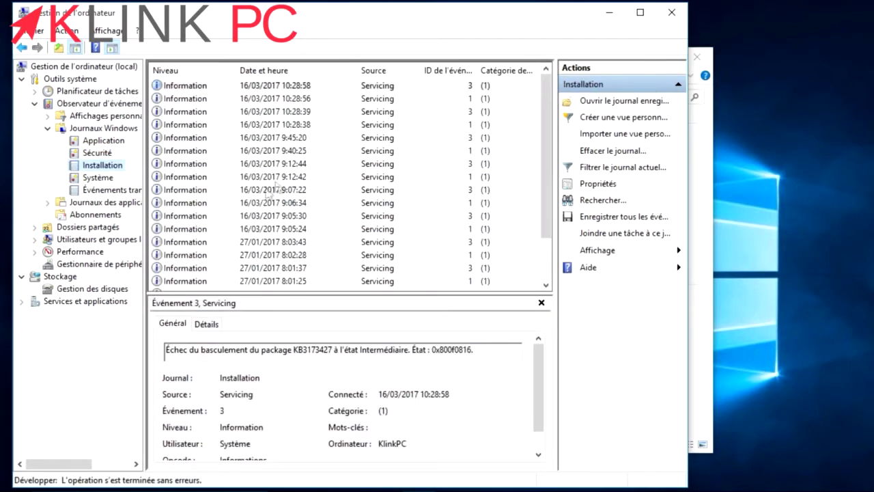
Open the Système log and examine the DNS Client Events warning from 17/03/2017 8:23:45 and the information events just below it.
left_click(106, 179)
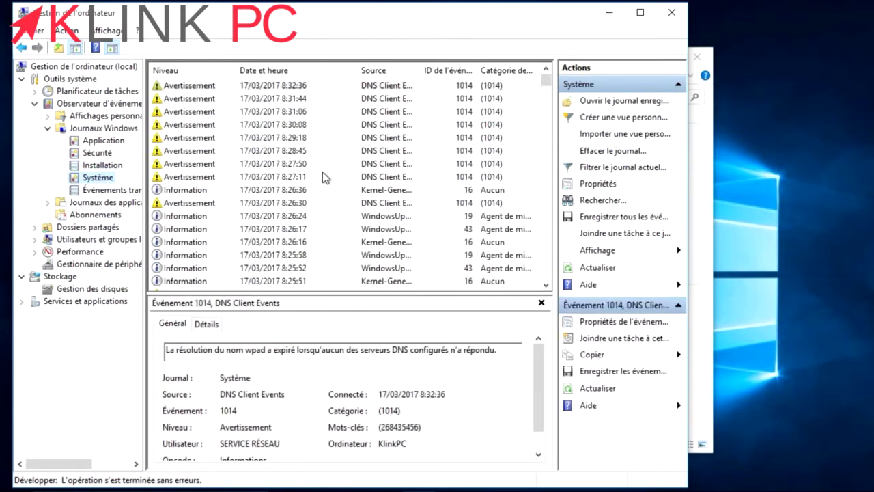
scroll(286, 161, "down", 6)
scroll(278, 167, "down", 4)
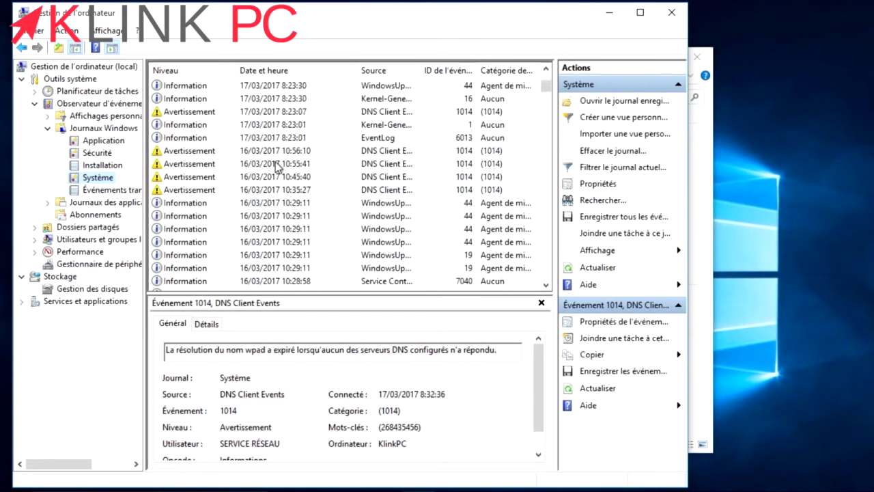
scroll(278, 167, "up", 2)
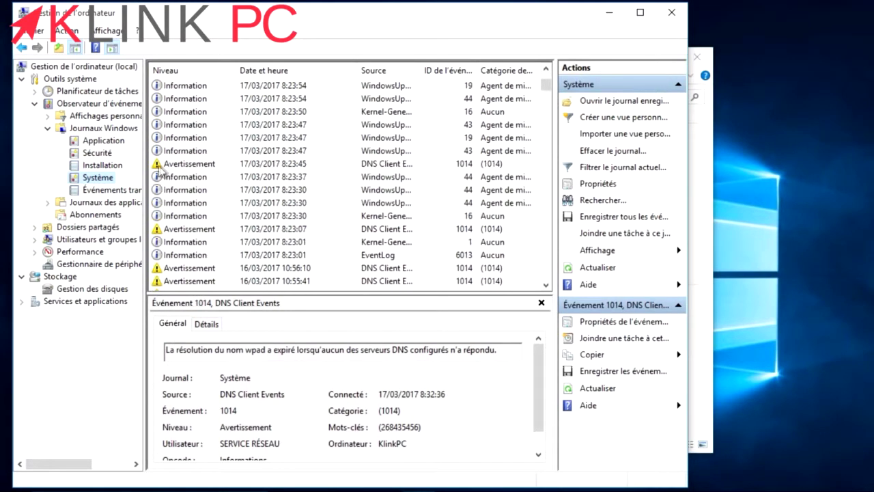
left_click(244, 168)
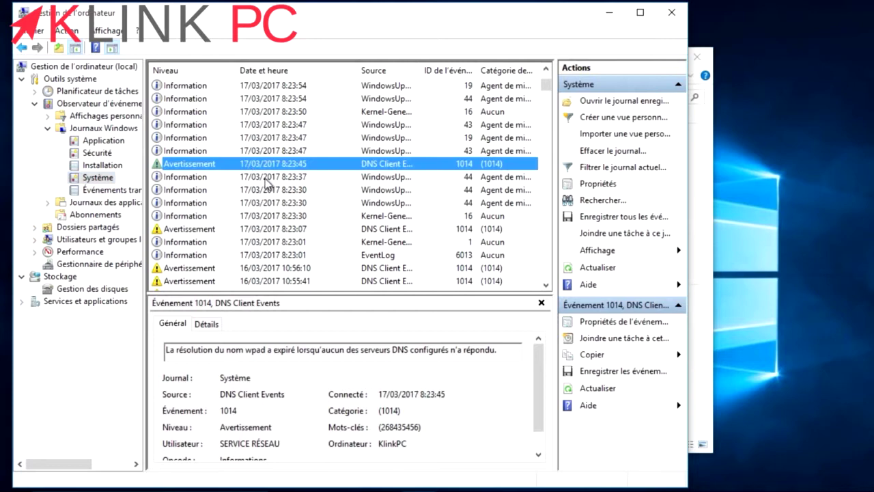
left_click(265, 179)
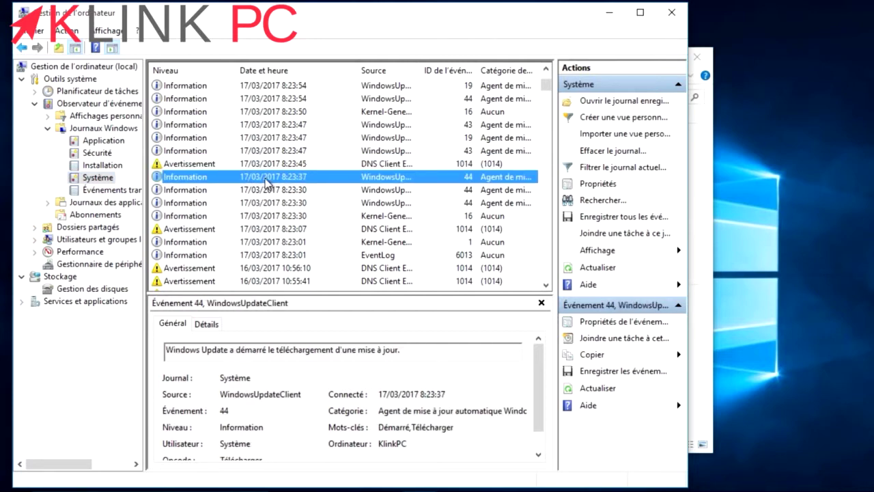
left_click(277, 190)
left_click(276, 179)
left_click(276, 168)
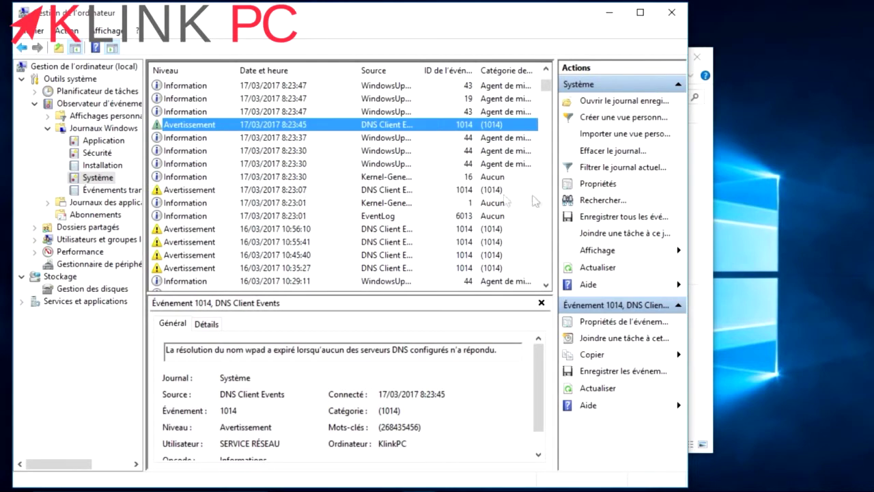
left_click(605, 171)
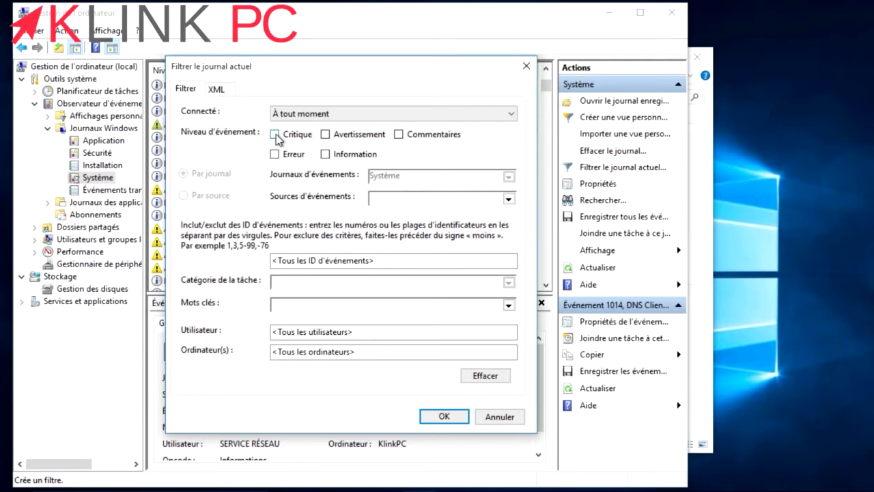
left_click(499, 417)
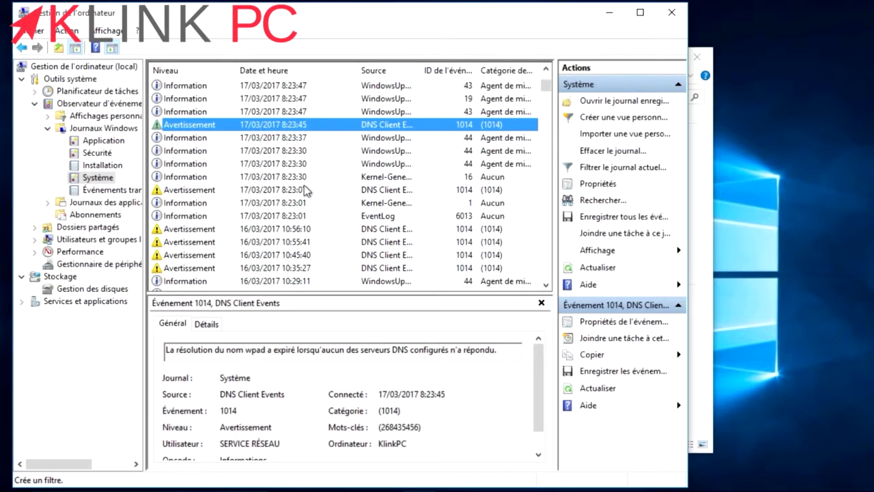
left_click(608, 168)
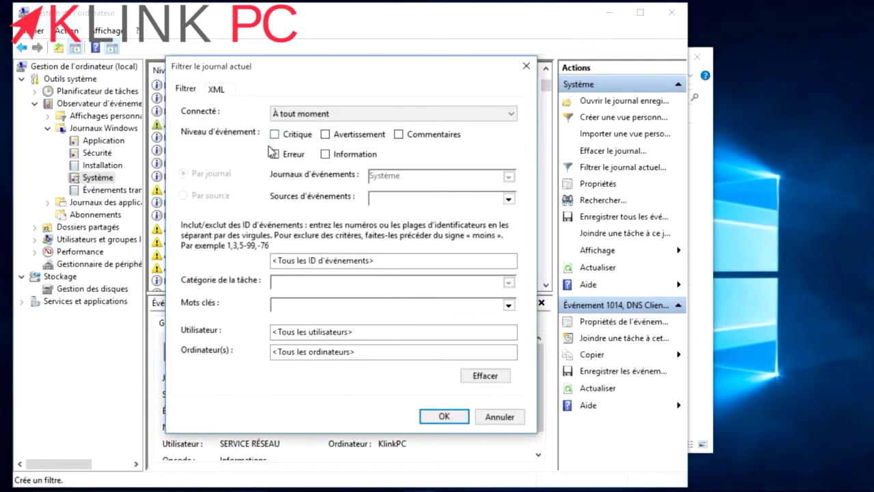
left_click(499, 418)
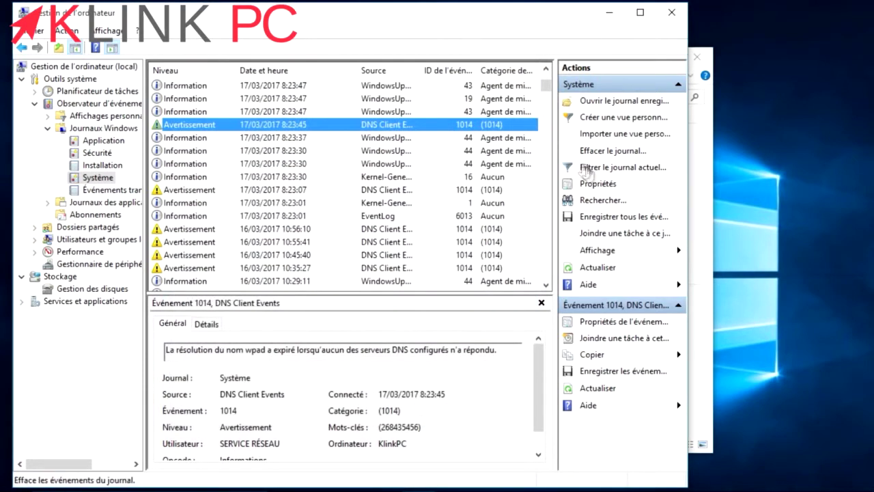
Filter the Système log to show only Critique, Erreur and Avertissement events.
left_click(621, 168)
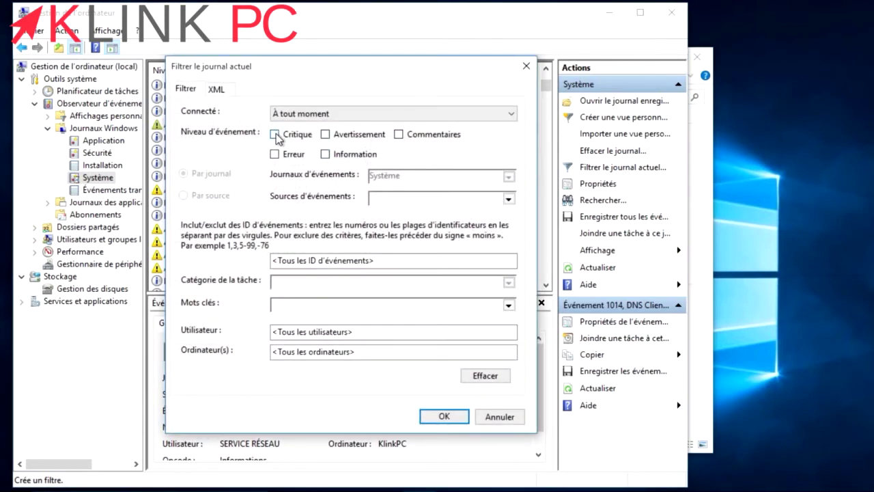
left_click(275, 135)
left_click(275, 154)
left_click(325, 135)
left_click(443, 416)
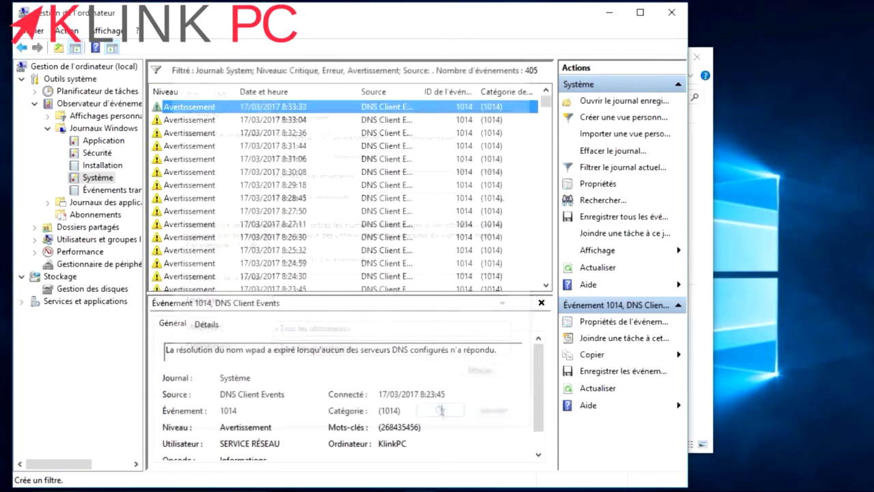
Remove the Avertissement level from the Système log filter, keeping Critique and Erreur.
scroll(297, 221, "down", 20)
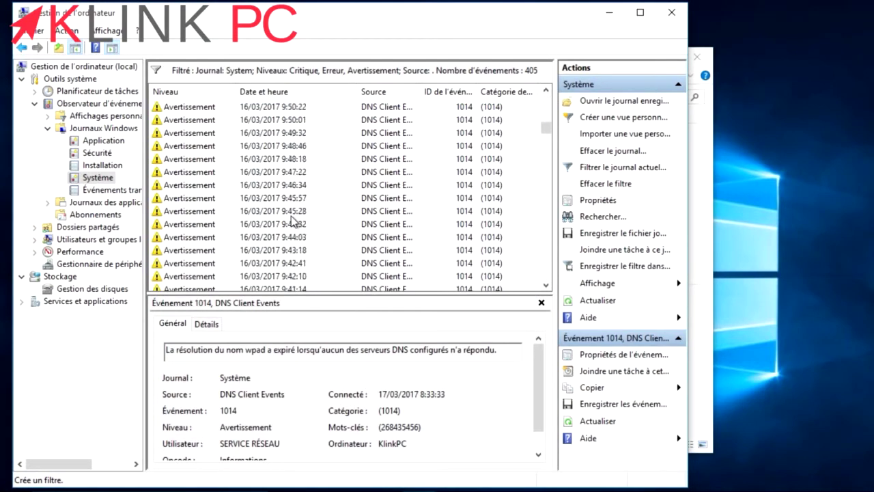
scroll(294, 220, "up", 5)
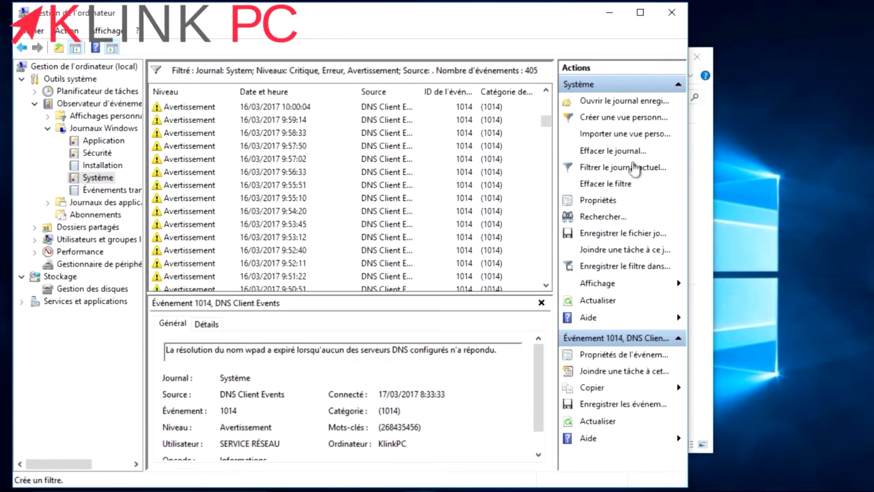
left_click(634, 167)
left_click(325, 135)
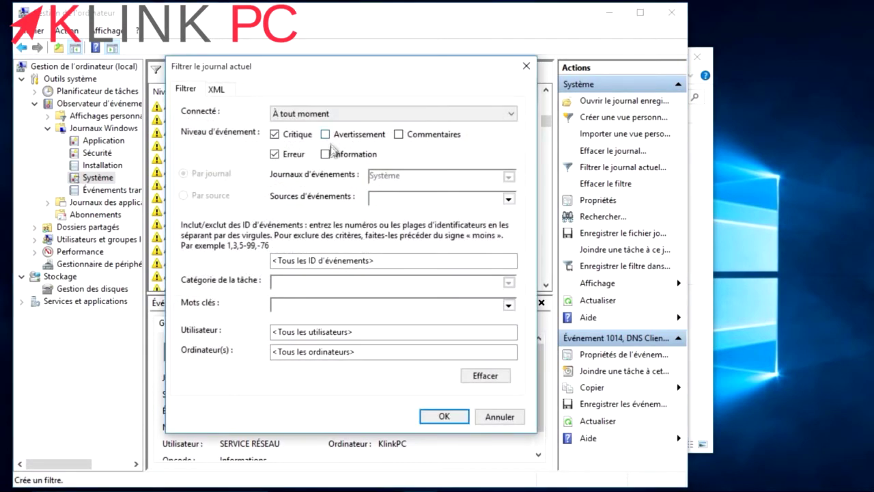
left_click(444, 417)
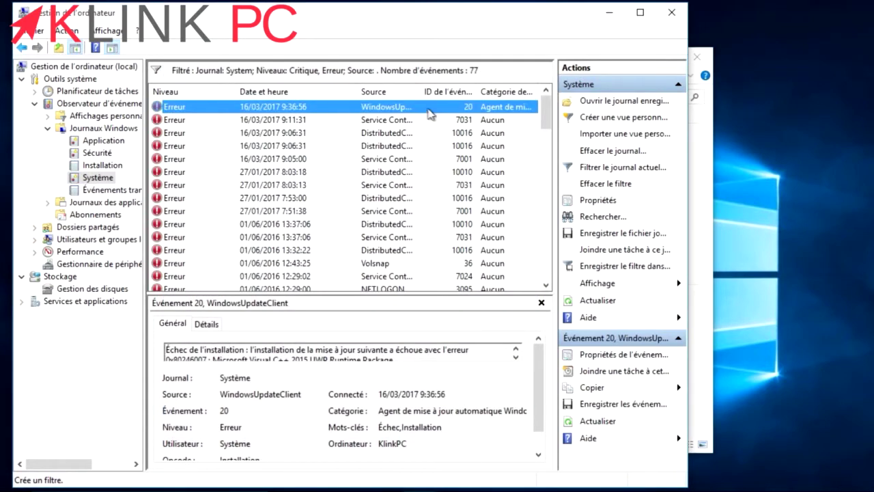
Widen the Source column to show the full source names and look through the filtered Système errors.
left_click_drag(421, 91, 480, 91)
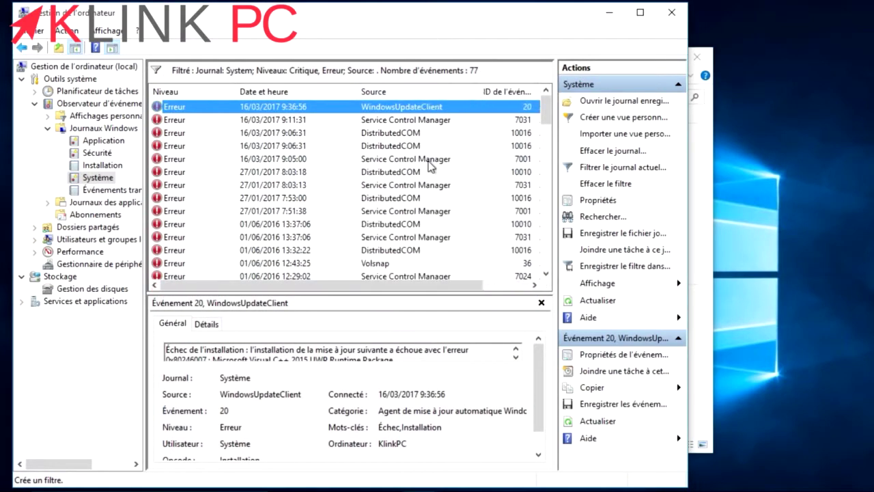
scroll(328, 183, "down", 2)
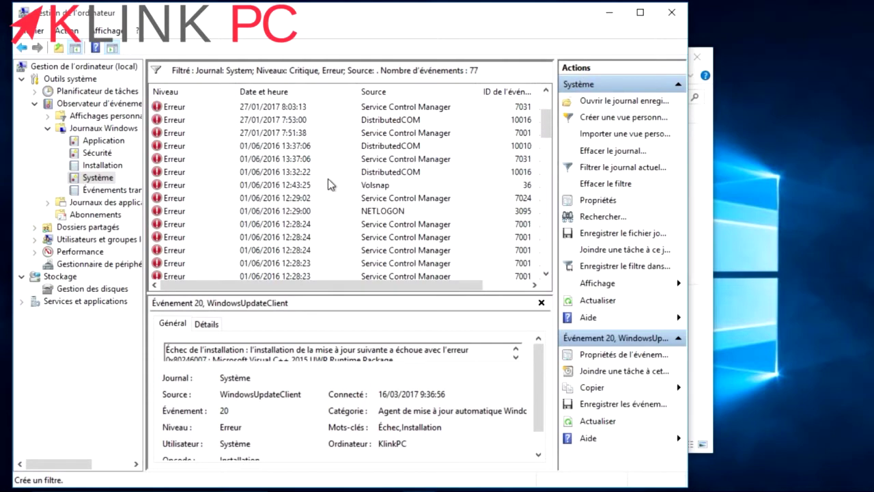
scroll(329, 183, "down", 6)
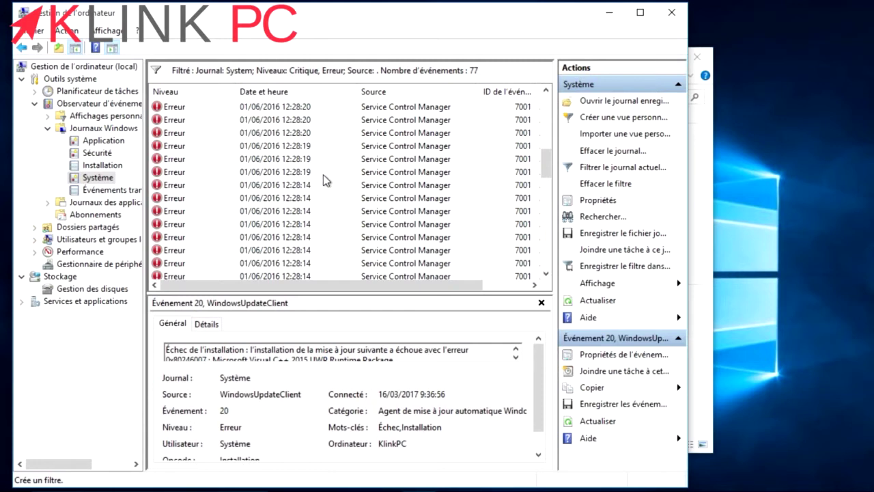
scroll(316, 170, "down", 2)
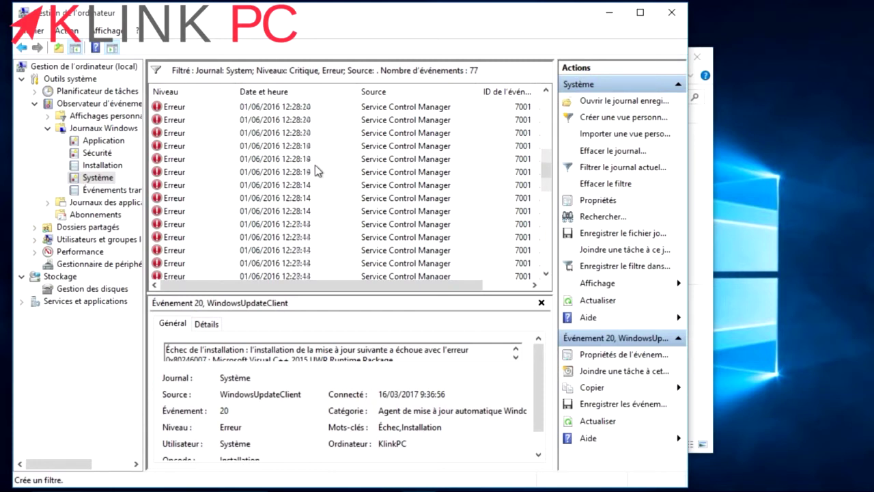
scroll(316, 170, "down", 5)
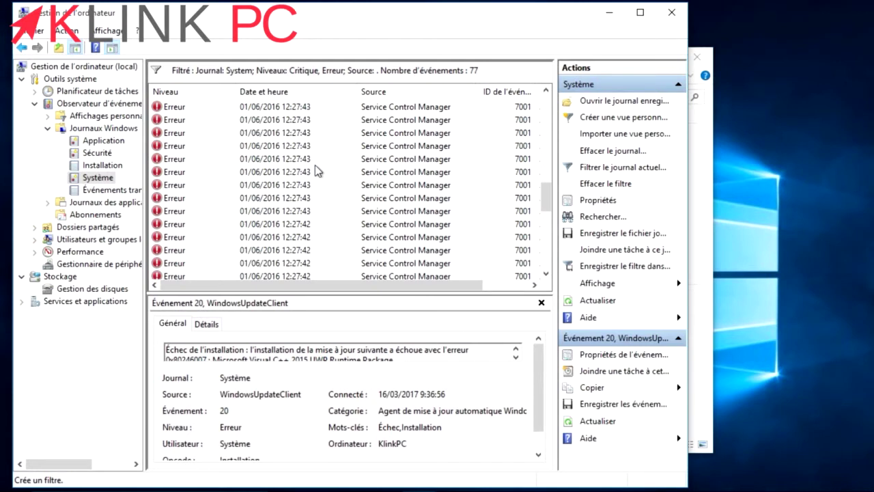
scroll(316, 170, "up", 3)
scroll(287, 200, "up", 3)
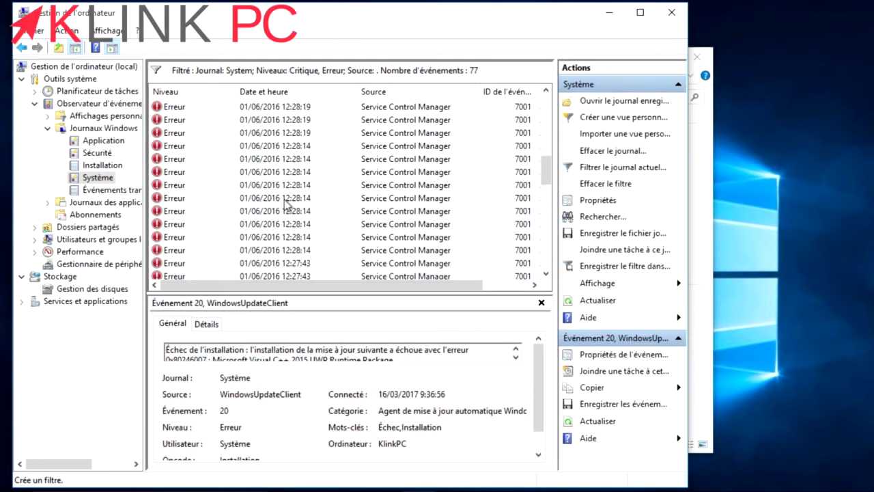
Open the properties of the second Service Control Manager error logged on 01/06/2016 at 12:28:19.
left_click(289, 121)
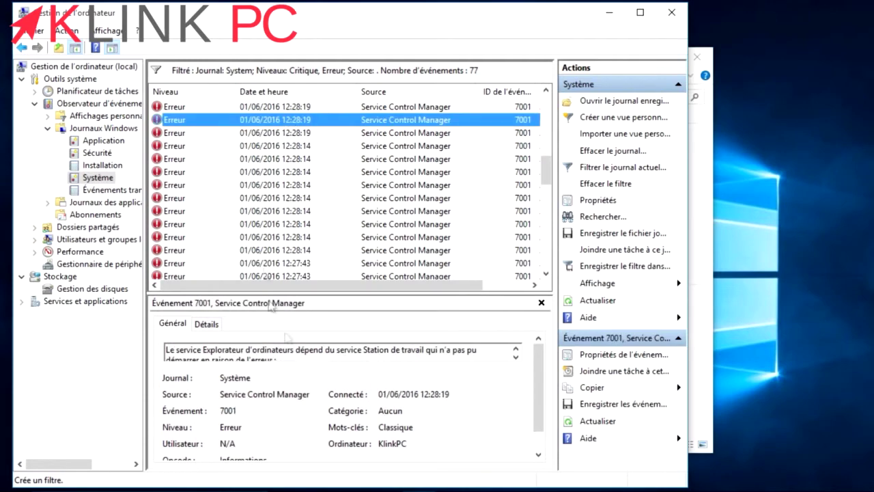
double_click(280, 127)
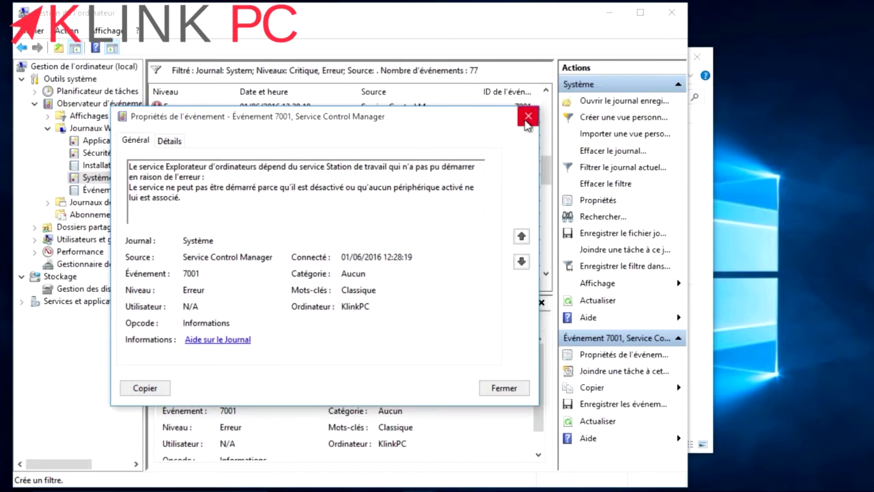
left_click(528, 116)
right_click(340, 122)
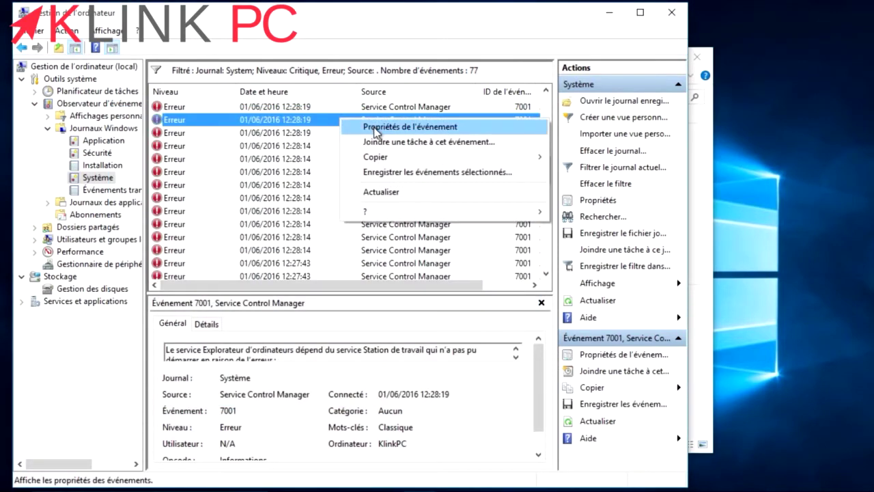
left_click(374, 129)
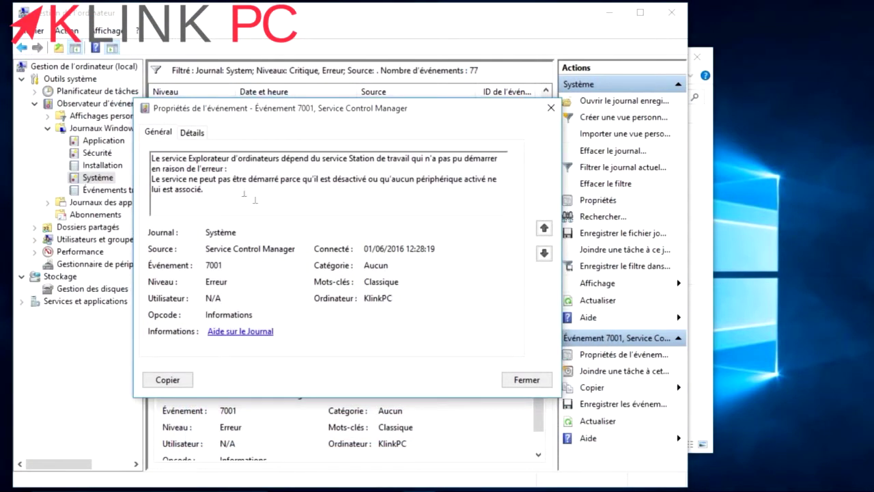
Examine the error's description text, event ID and source name in the event properties.
left_click_drag(151, 158, 230, 194)
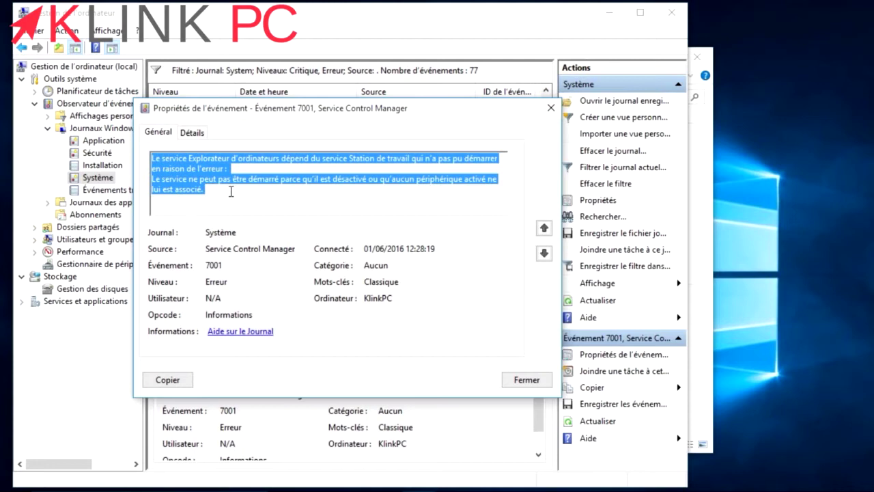
left_click(230, 191)
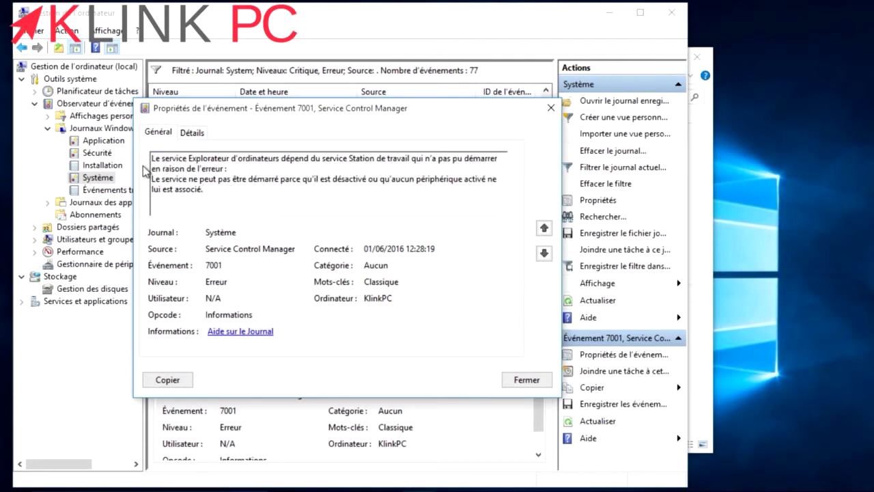
left_click_drag(152, 158, 226, 186)
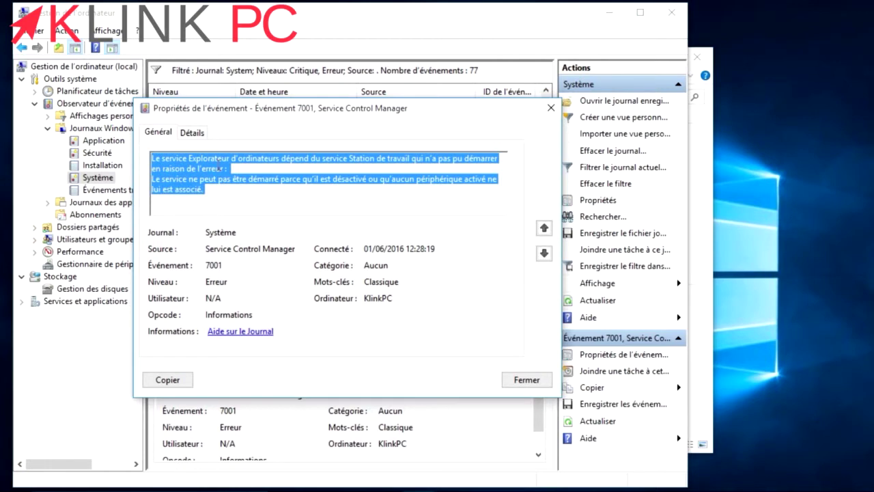
left_click(237, 199)
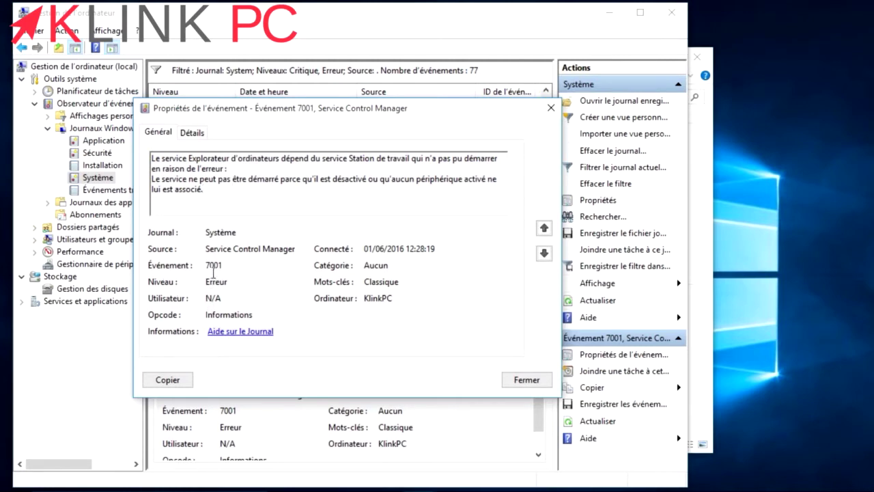
left_click_drag(205, 266, 224, 267)
left_click(259, 282)
left_click(295, 248)
left_click_drag(296, 249, 204, 249)
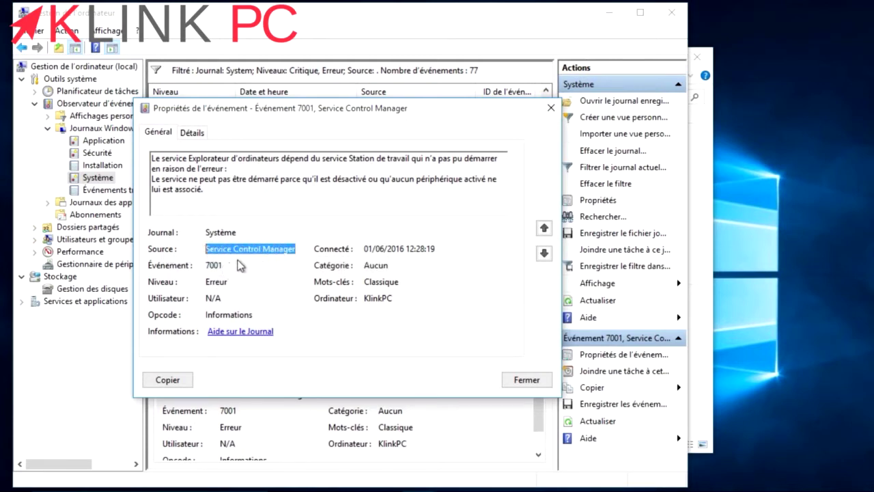
Copy the event ID 7001 from the properties and paste it as the Event ID on EventID.Net in Edge.
left_click(745, 374)
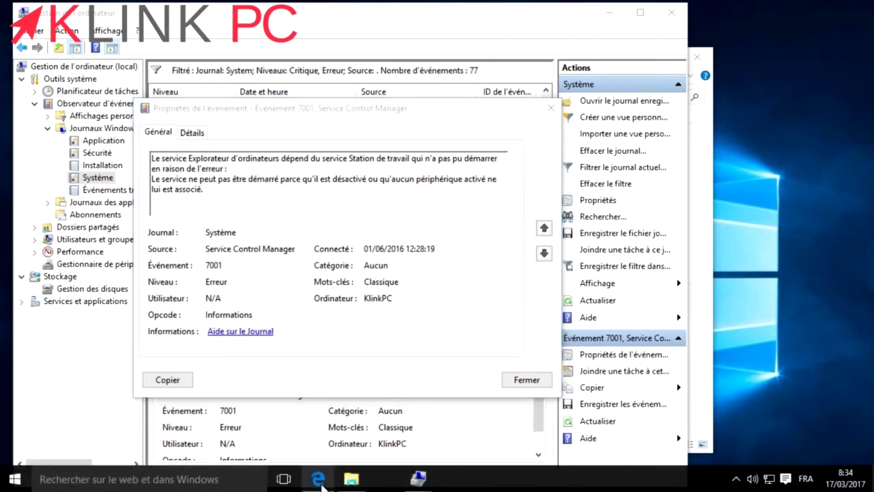
mouse_move(321, 485)
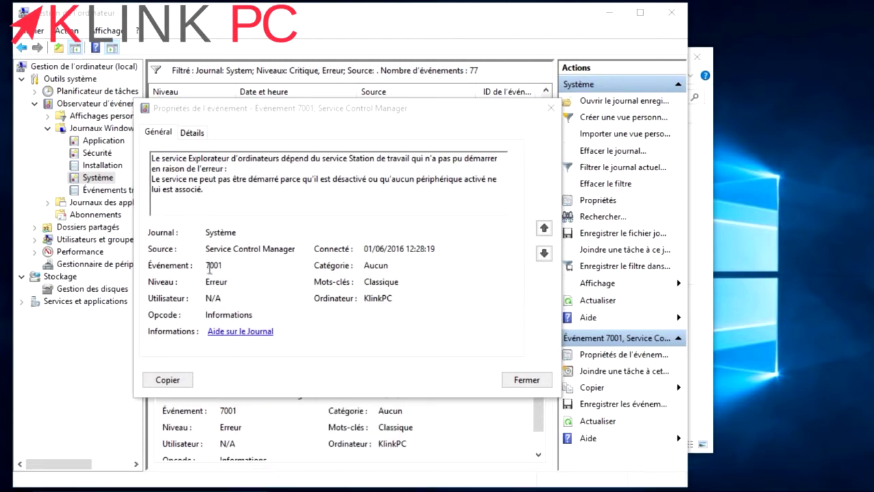
left_click_drag(207, 266, 221, 267)
right_click(214, 265)
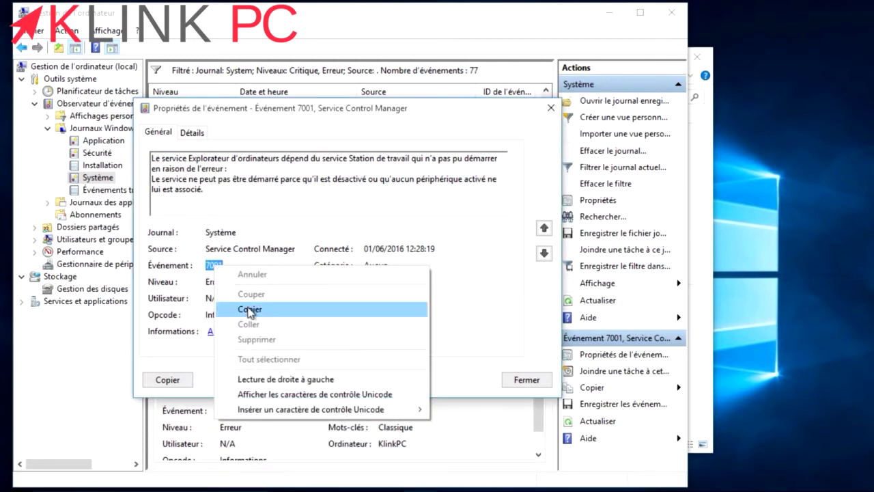
left_click(250, 307)
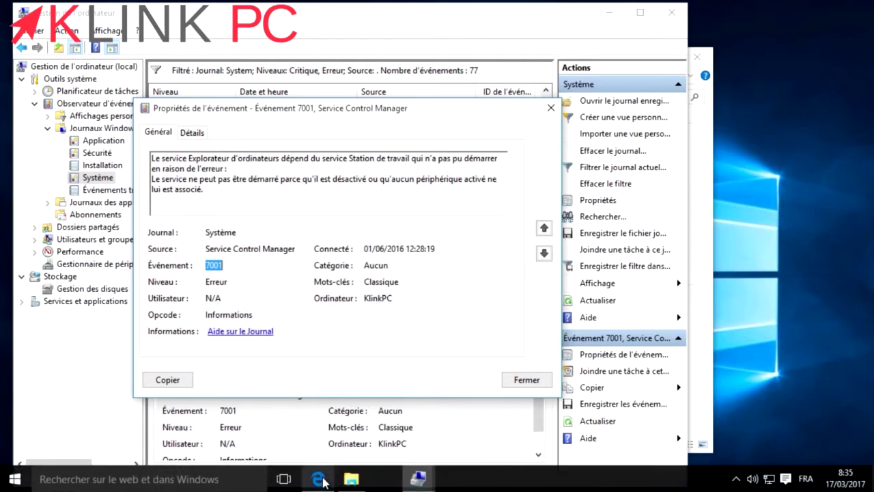
left_click(317, 481)
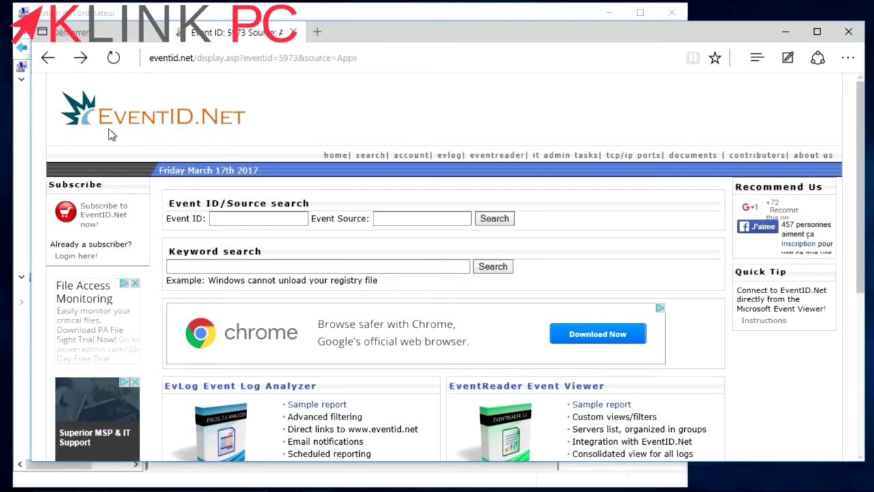
left_click(219, 219)
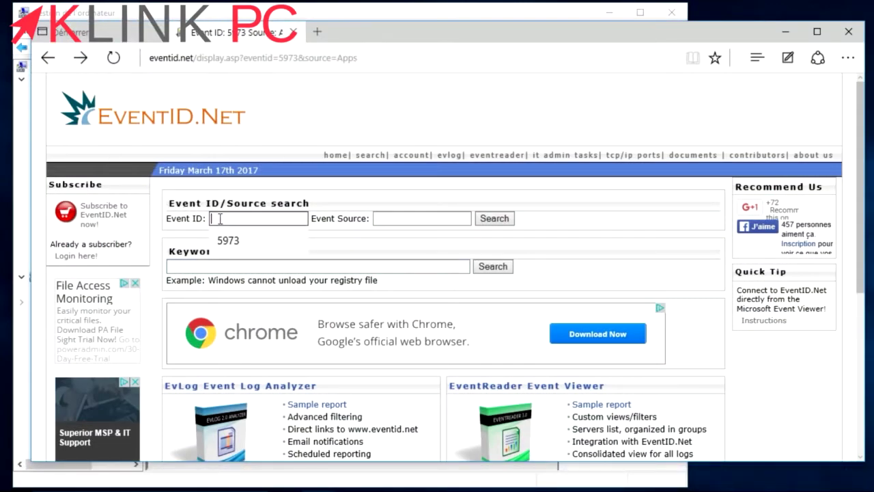
right_click(219, 218)
left_click(239, 248)
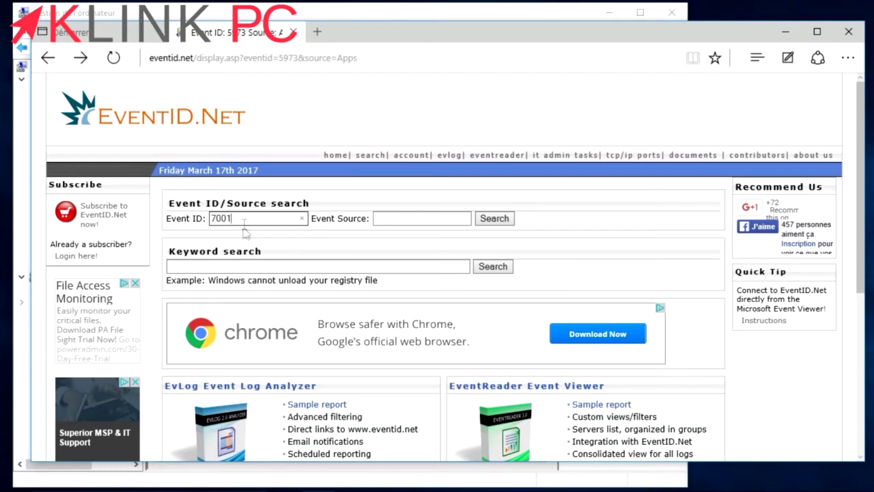
Copy the source name Service Control Manager from the event properties and paste it as the Event Source on EventID.Net in Edge.
left_click(788, 35)
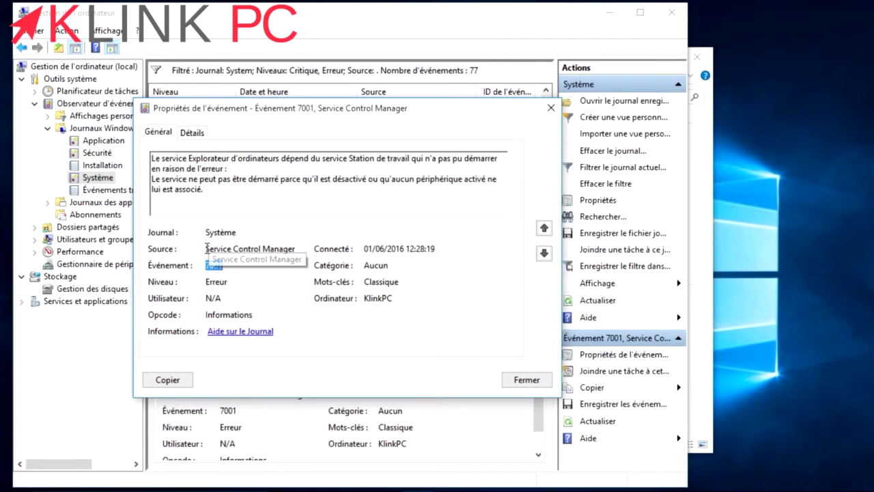
left_click_drag(206, 249, 297, 249)
right_click(284, 250)
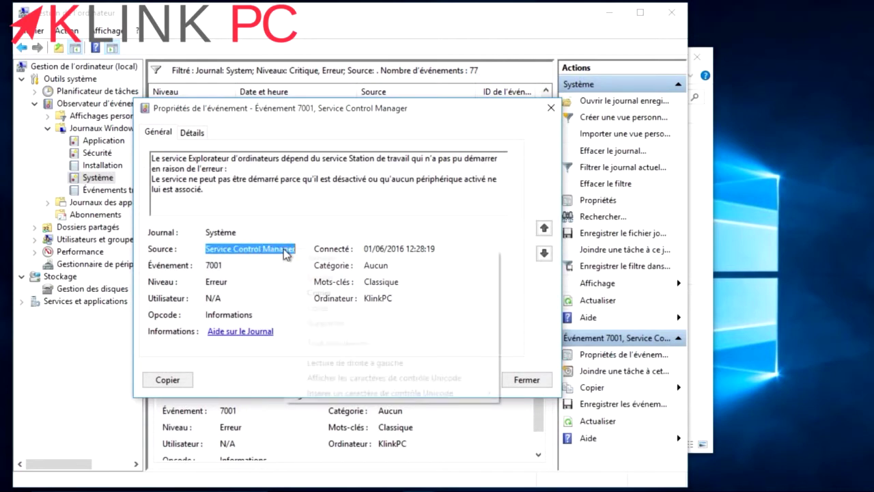
left_click(322, 294)
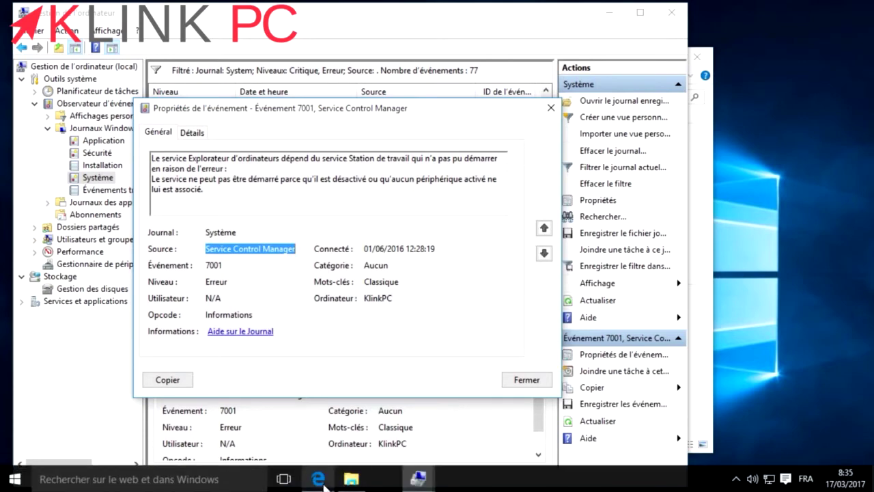
left_click(318, 477)
left_click(398, 221)
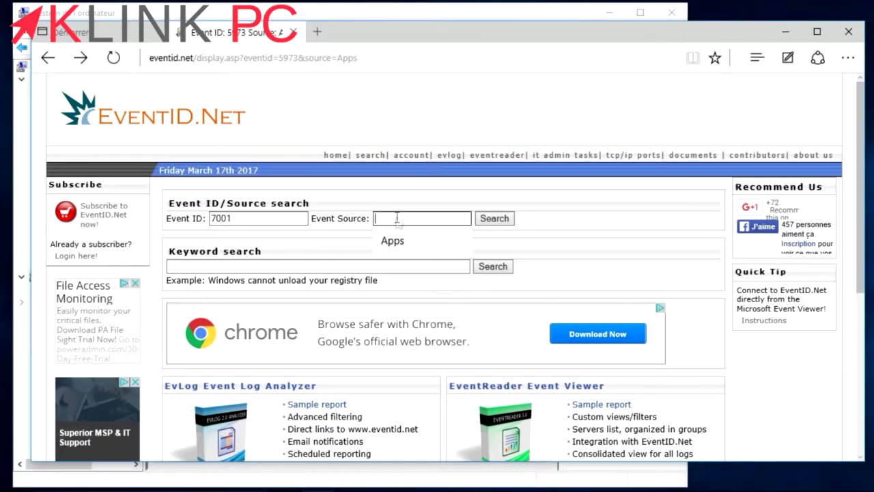
right_click(398, 222)
left_click(417, 248)
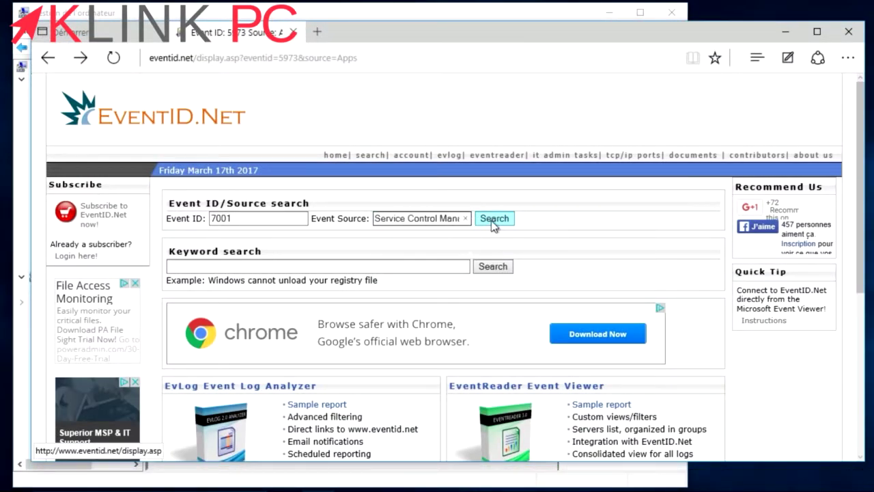
Search EventID.Net for the entered event ID and source, and open the comments for event 7001.
left_click(490, 224)
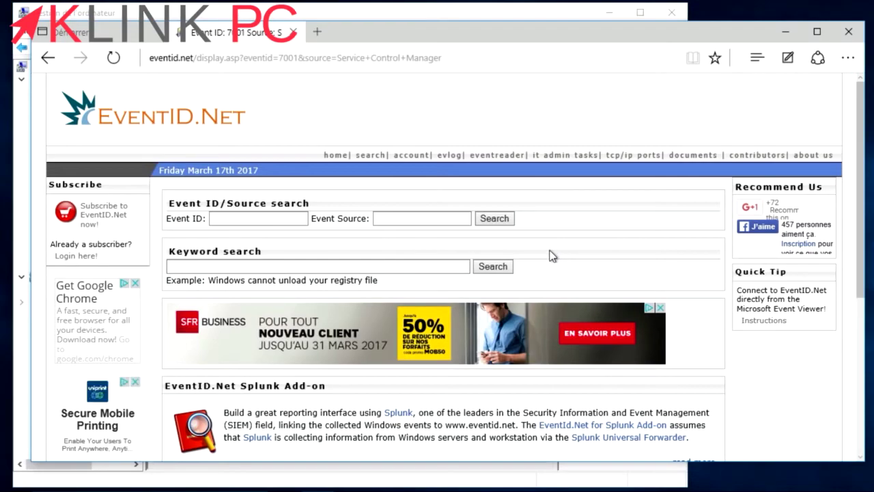
scroll(552, 253, "down", 5)
scroll(539, 257, "down", 3)
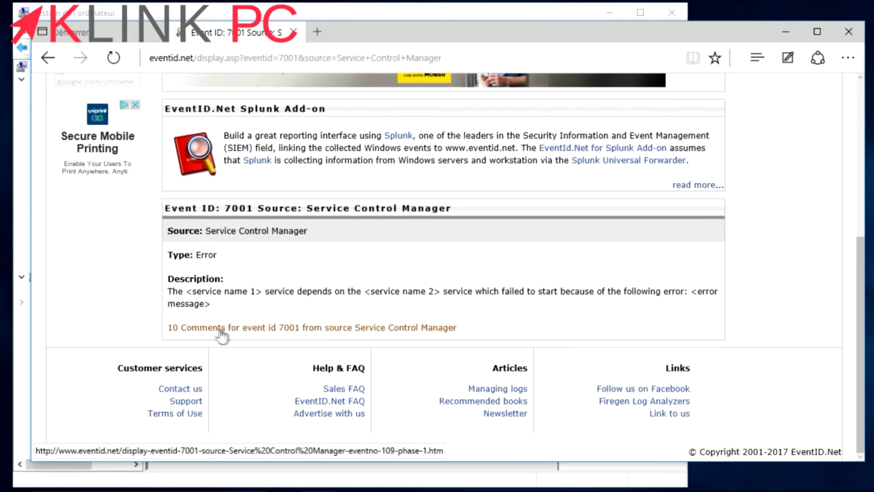
left_click(300, 329)
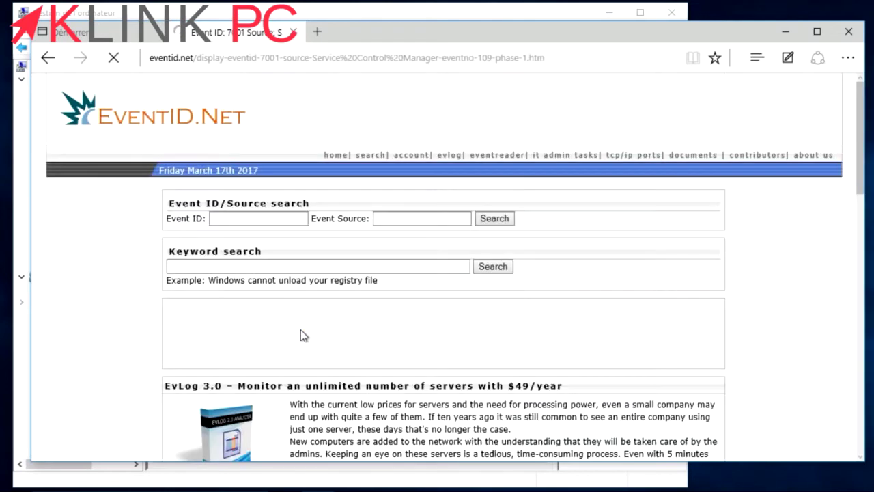
Read the explanation and user comments for event 7001 on EventID.Net, and return to the Event Viewer.
scroll(304, 328, "down", 3)
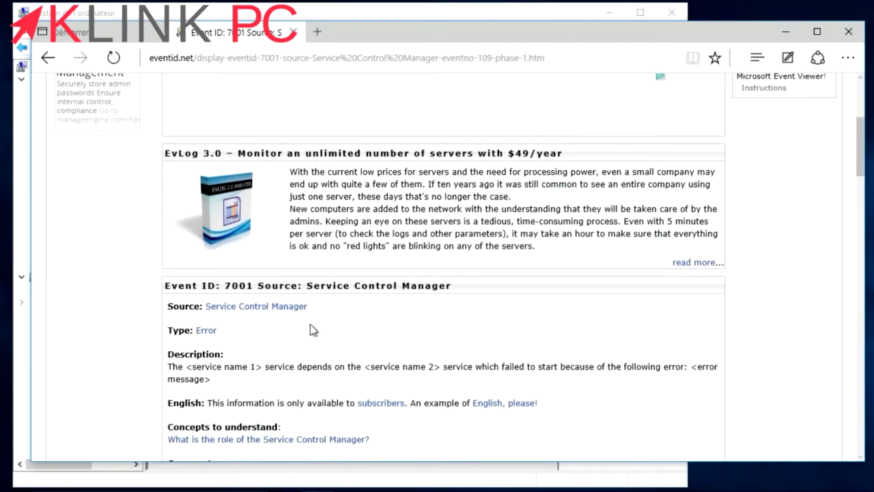
scroll(310, 324, "down", 1)
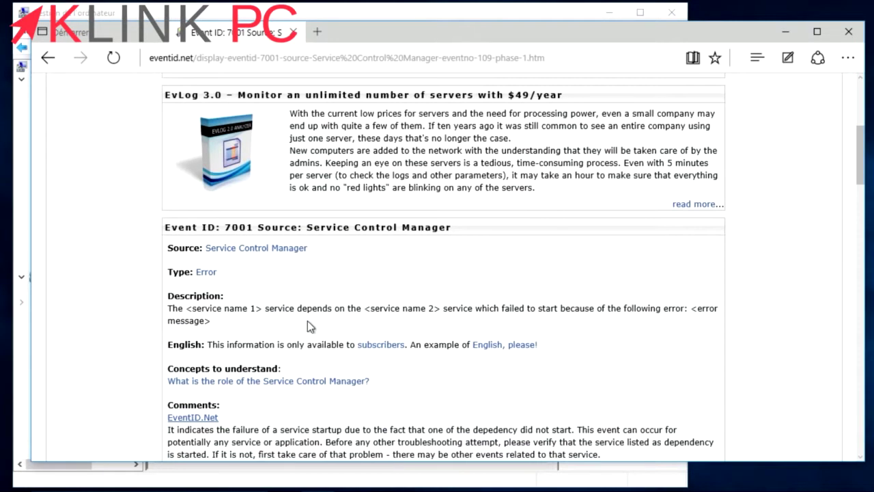
scroll(282, 310, "down", 2)
scroll(268, 299, "down", 1)
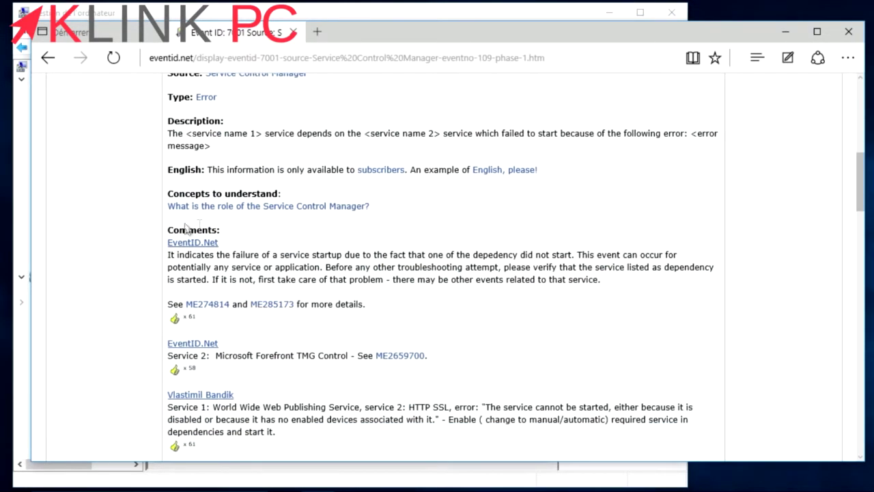
left_click_drag(168, 255, 549, 293)
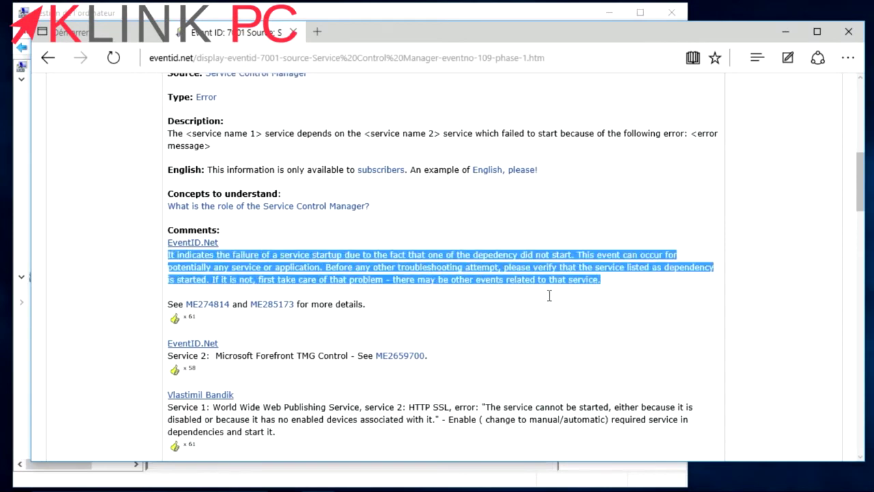
left_click(560, 313)
scroll(537, 313, "down", 2)
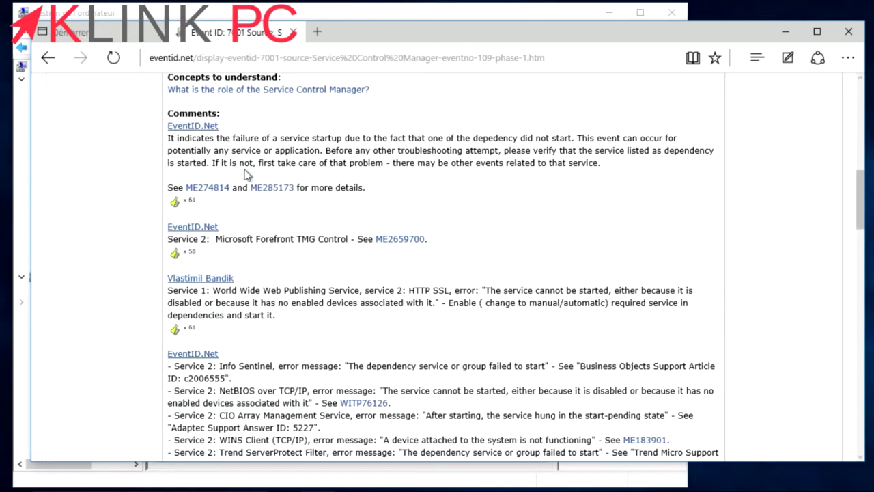
scroll(515, 219, "down", 3)
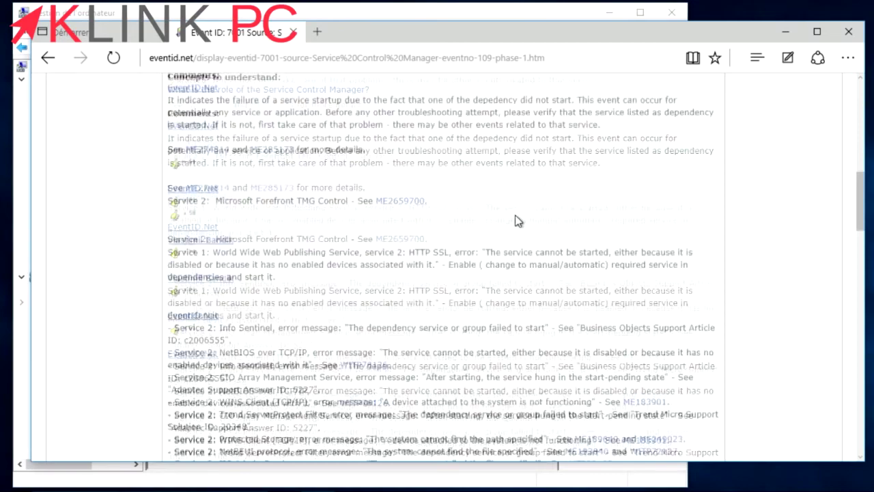
scroll(428, 217, "down", 2)
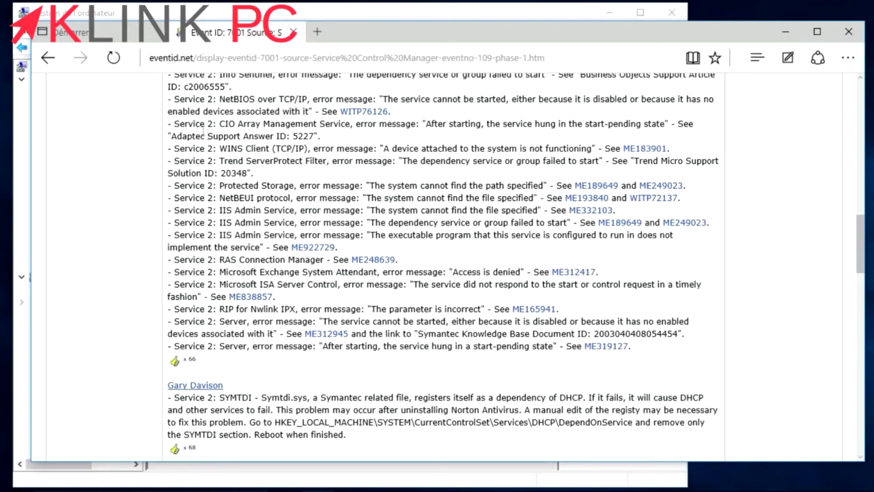
left_click(785, 32)
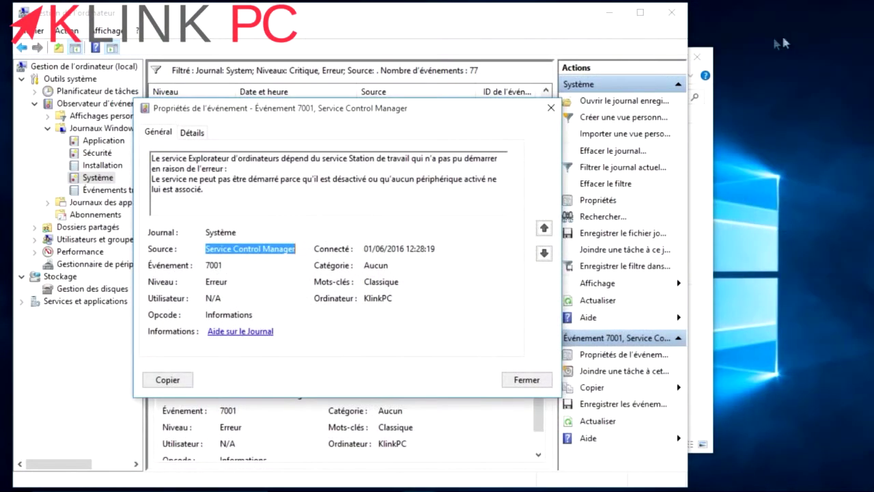
Close the event's properties and filter the Application log to show only events of level Critique and Erreur.
left_click(525, 380)
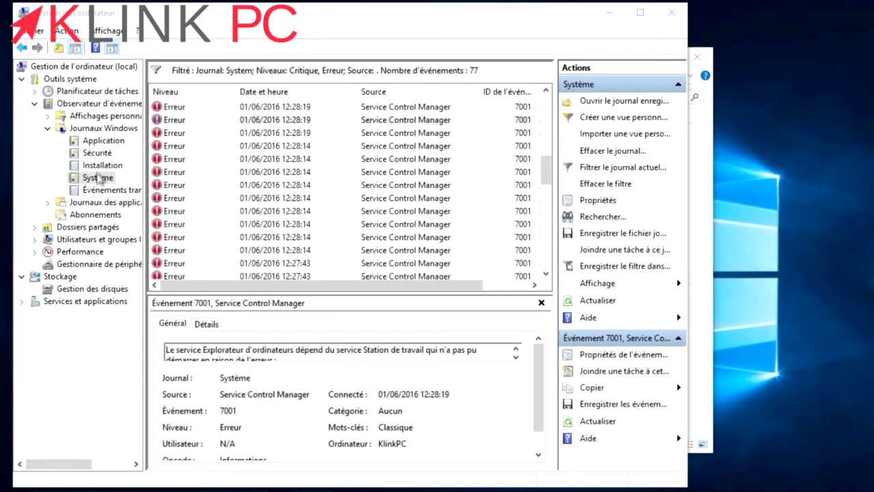
left_click(93, 142)
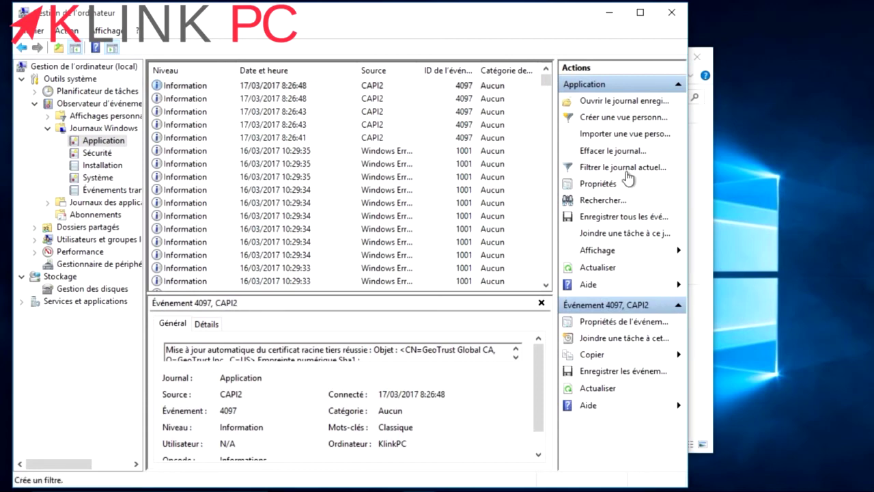
left_click(624, 168)
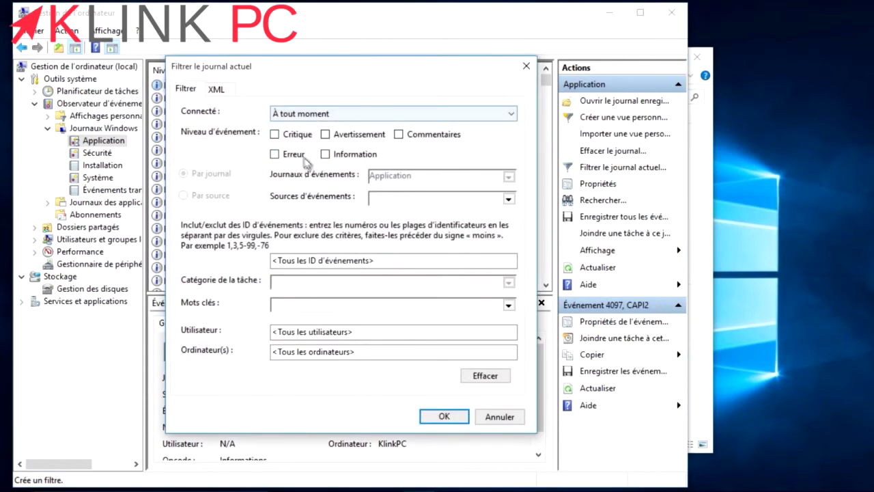
left_click(276, 154)
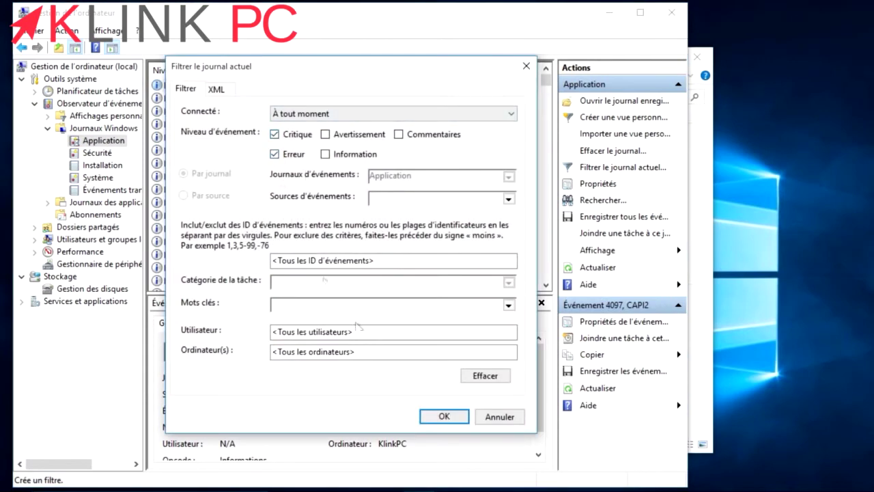
left_click(450, 418)
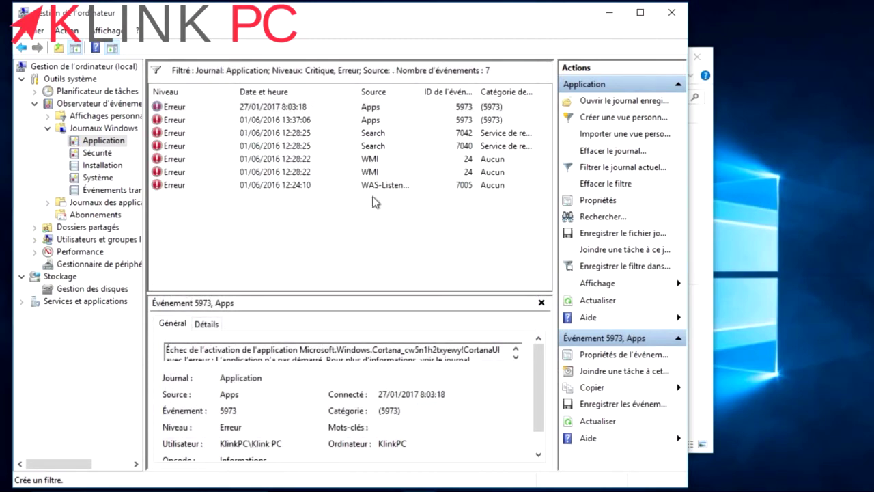
Examine several errors in the filtered Application log, including the Apps and WMI entries, and clear the selection.
left_click(278, 109)
left_click(273, 121)
left_click(281, 159)
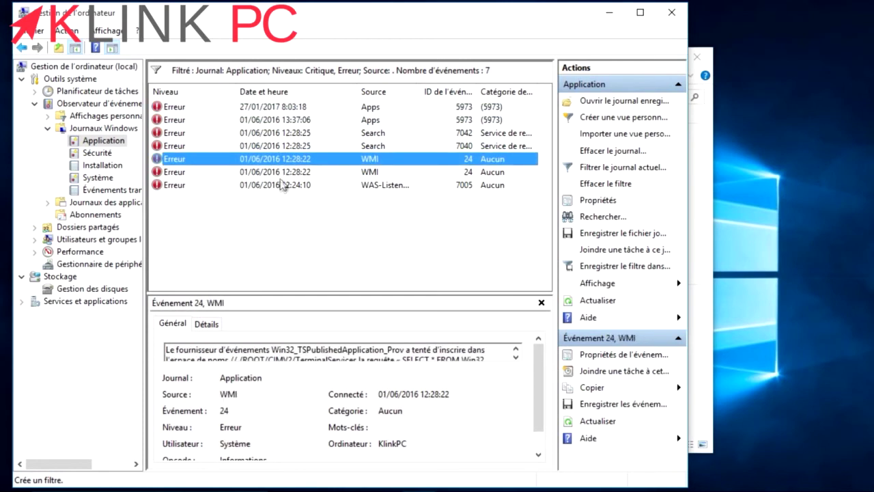
left_click(284, 199)
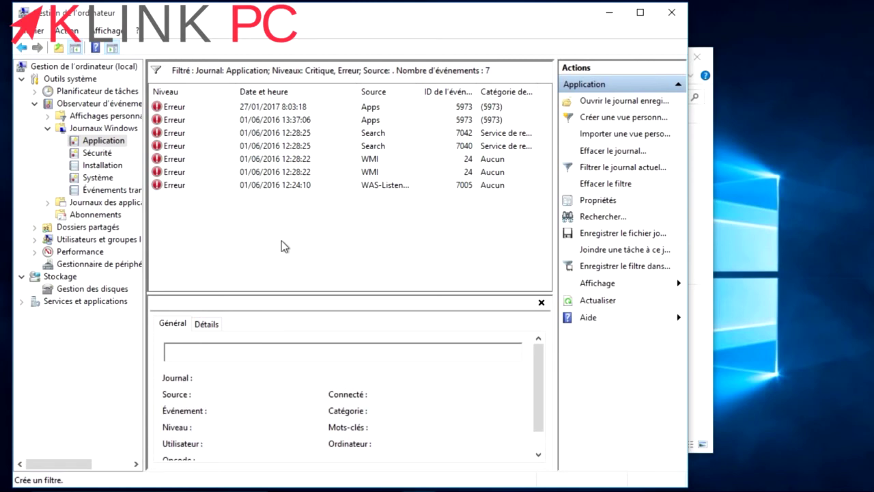
Return to the filtered Système log and look through the details of its most recent errors one by one.
left_click(107, 177)
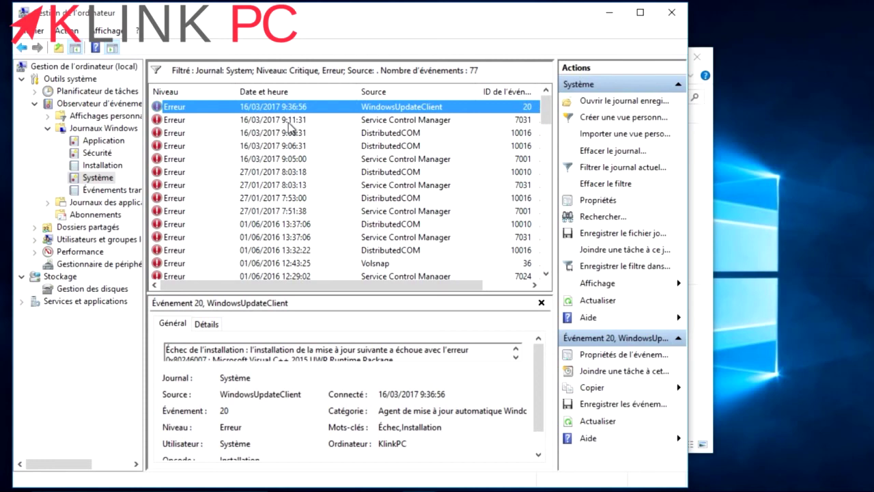
key("Down")
key("Down")
key("Down")
key("Down")
key("Down")
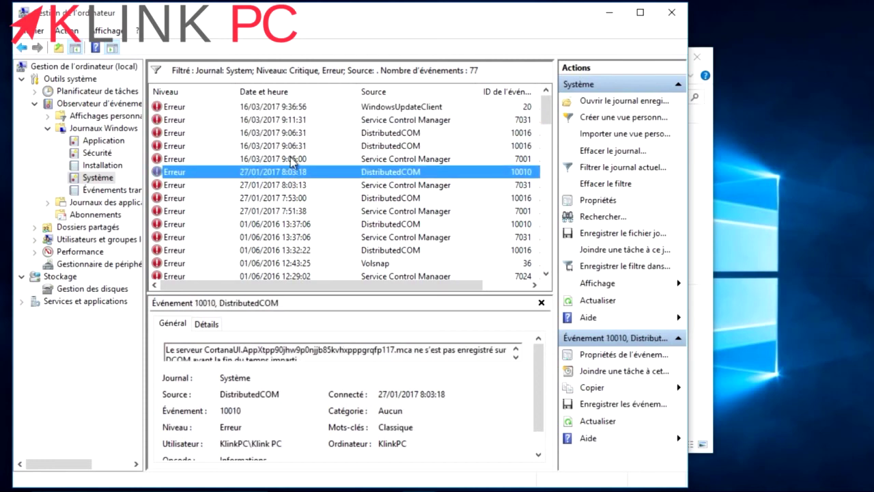
key("Up")
key("Up")
key("Up")
key("Up")
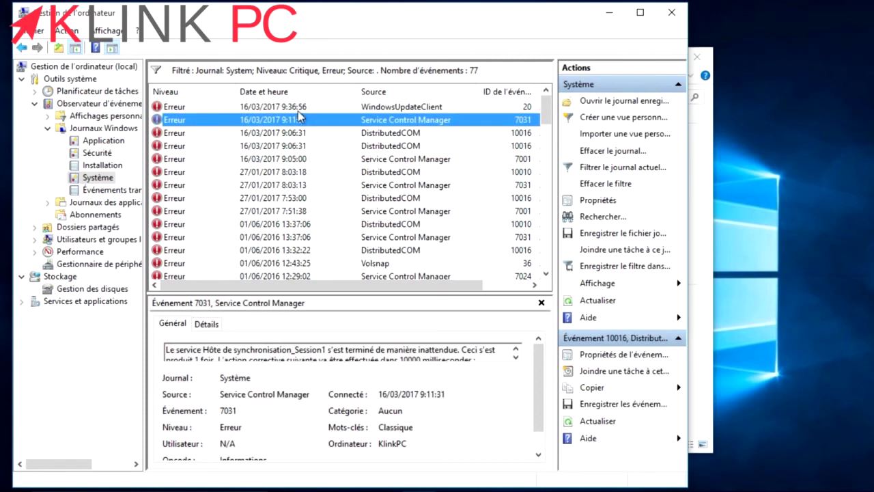
key("Up")
key("Down")
key("Down")
key("Down")
key("Down")
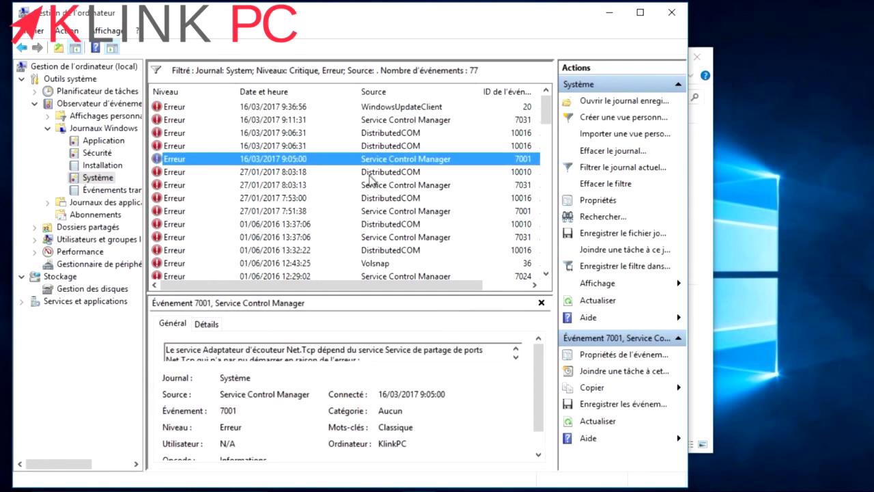
left_click_drag(370, 26, 408, 27)
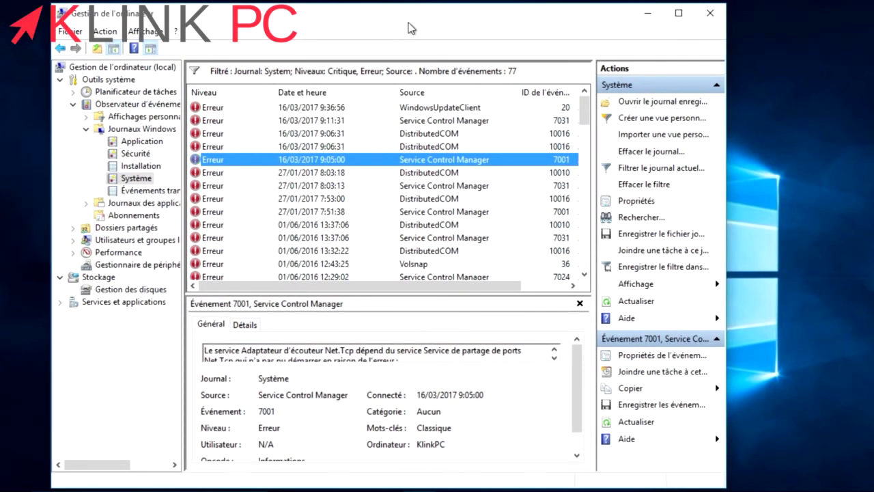